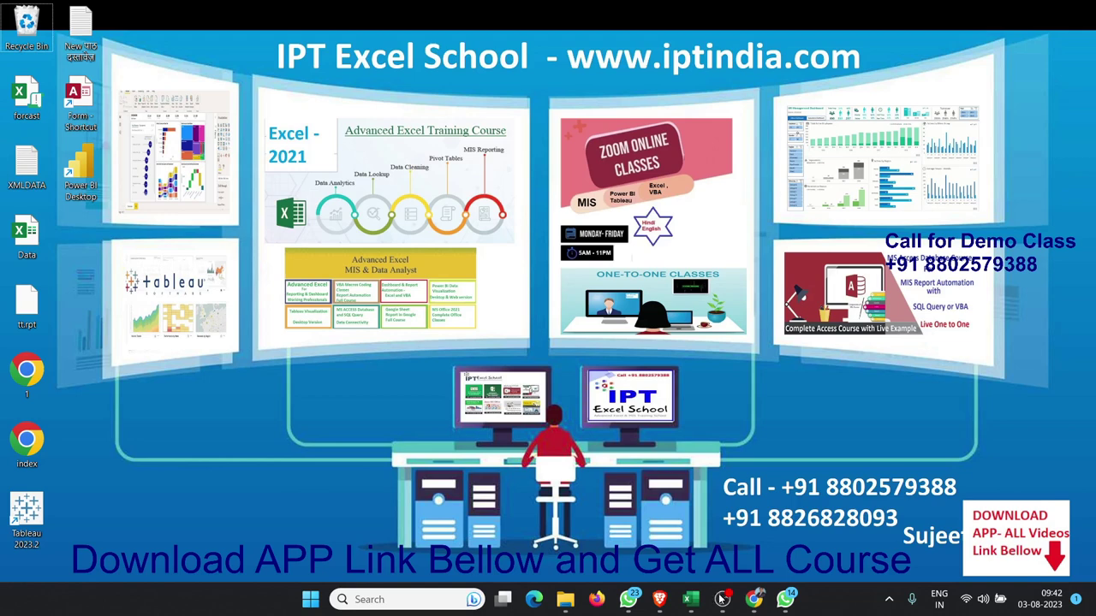
# Bring the Book3 Excel workbook, which holds the pasted comment picture, to the front
pyautogui.moveTo(690, 599)
pyautogui.click(742, 558)
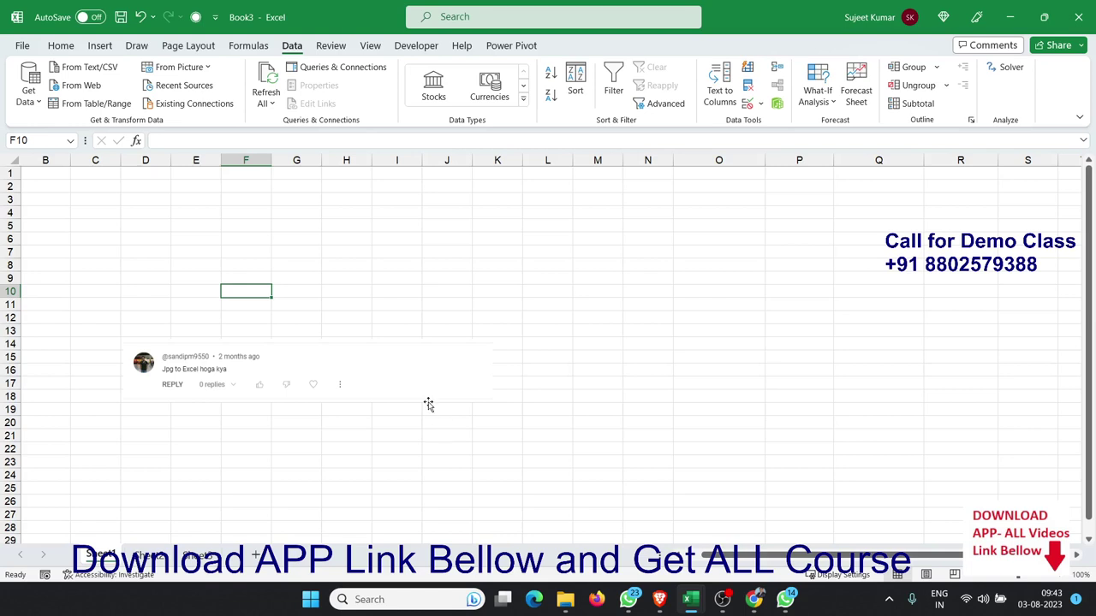
# Delete the pasted comment picture and switch to the 'data table' image search results
pyautogui.click(427, 400)
pyautogui.press('Delete')
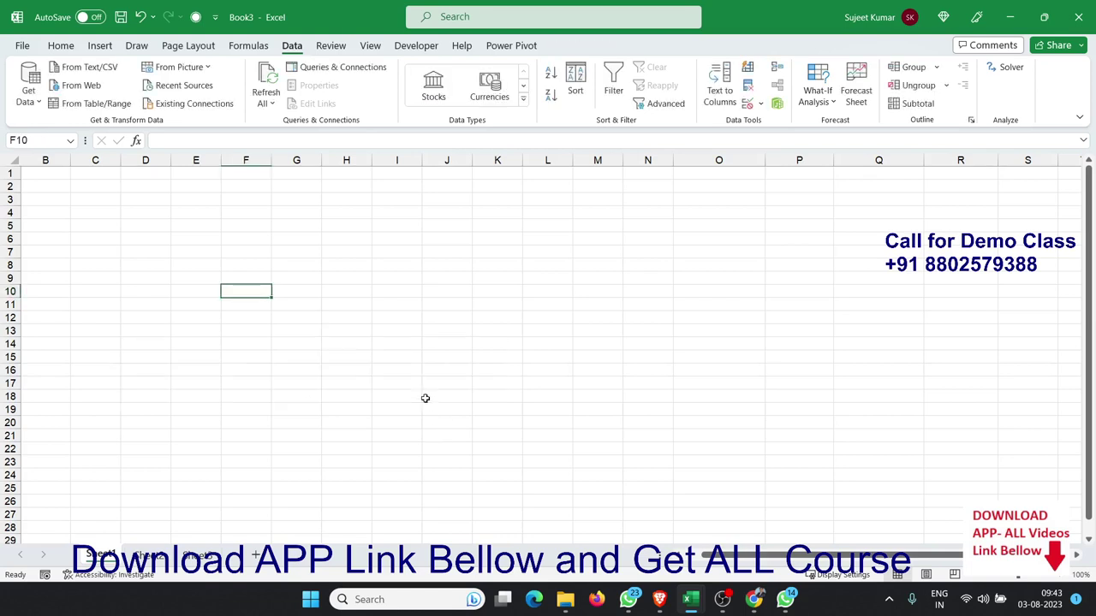
pyautogui.moveTo(690, 601)
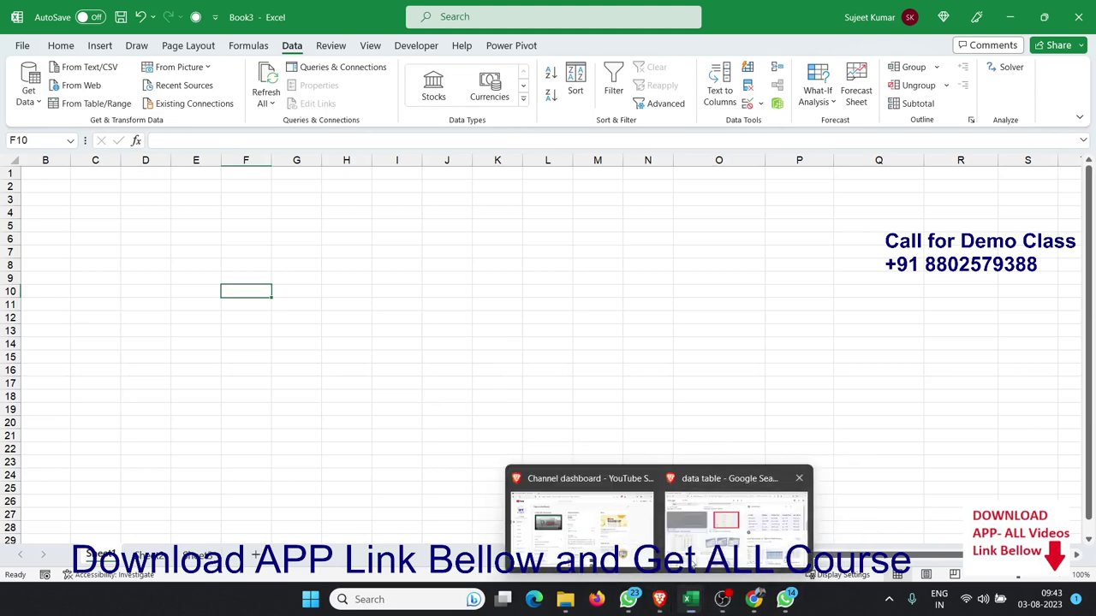
pyautogui.click(694, 561)
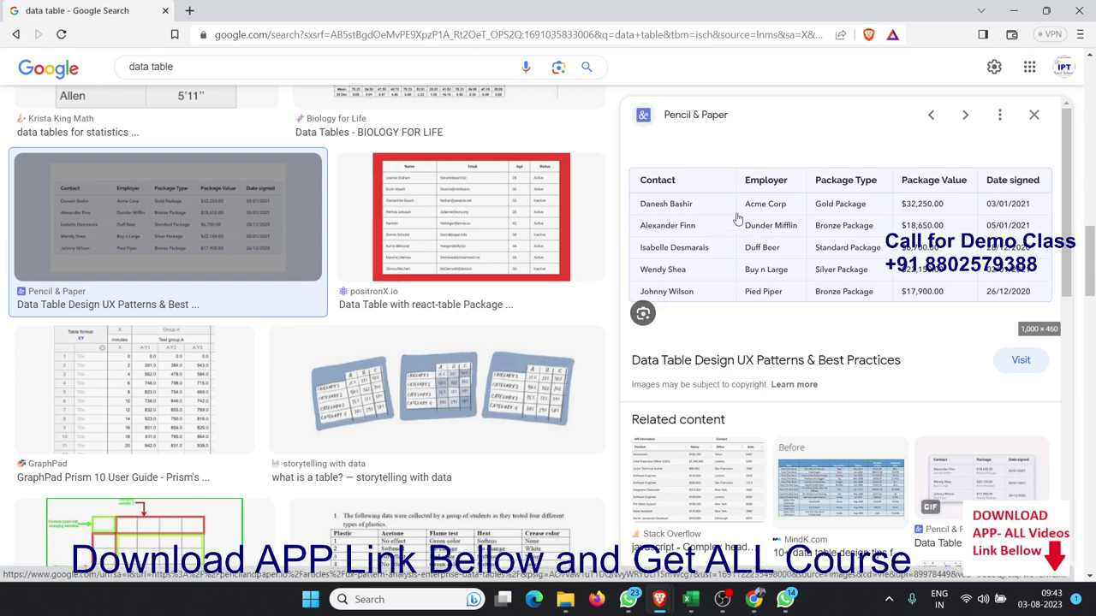
# Mark out B1:J11 in the workbook for the table, then return to the image results
pyautogui.hotkey('alt', 'Tab')
pyautogui.click(57, 185)
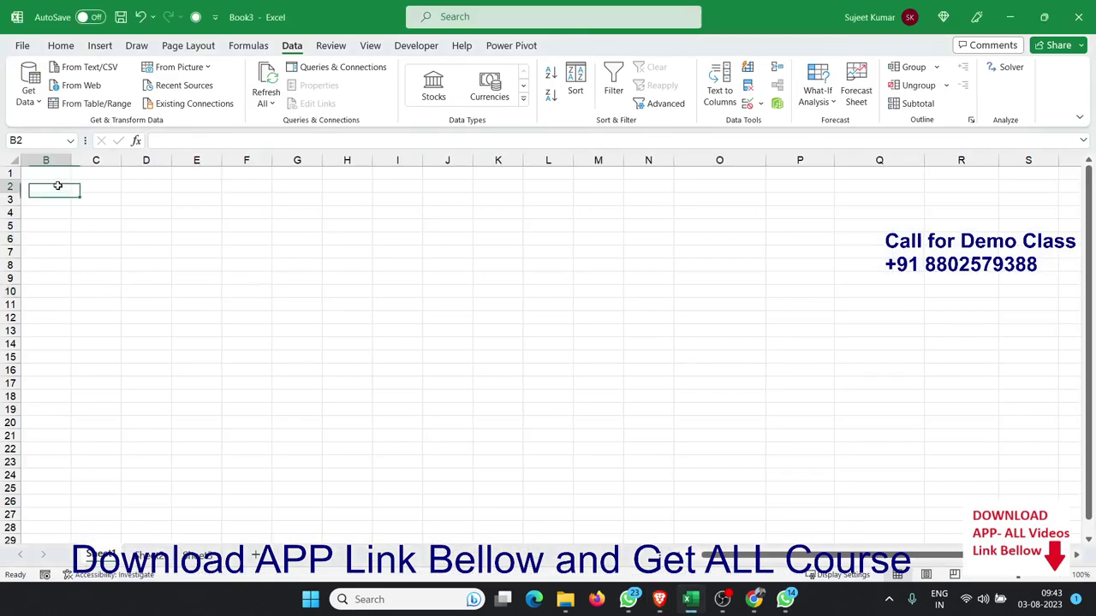
pyautogui.moveTo(53, 172); pyautogui.dragTo(435, 304)
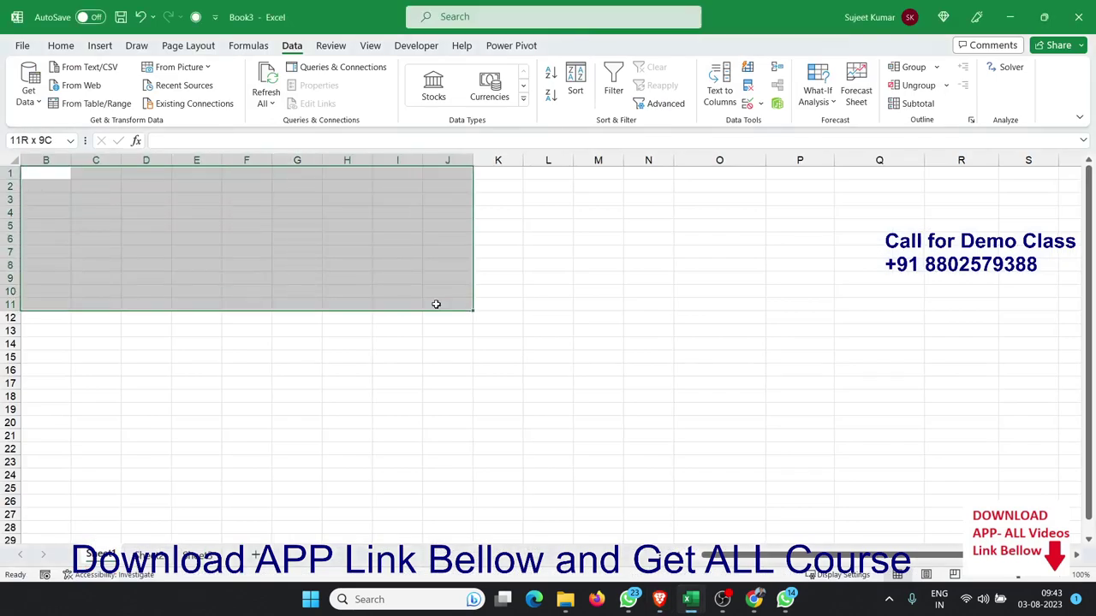
pyautogui.hotkey('alt', 'Tab')
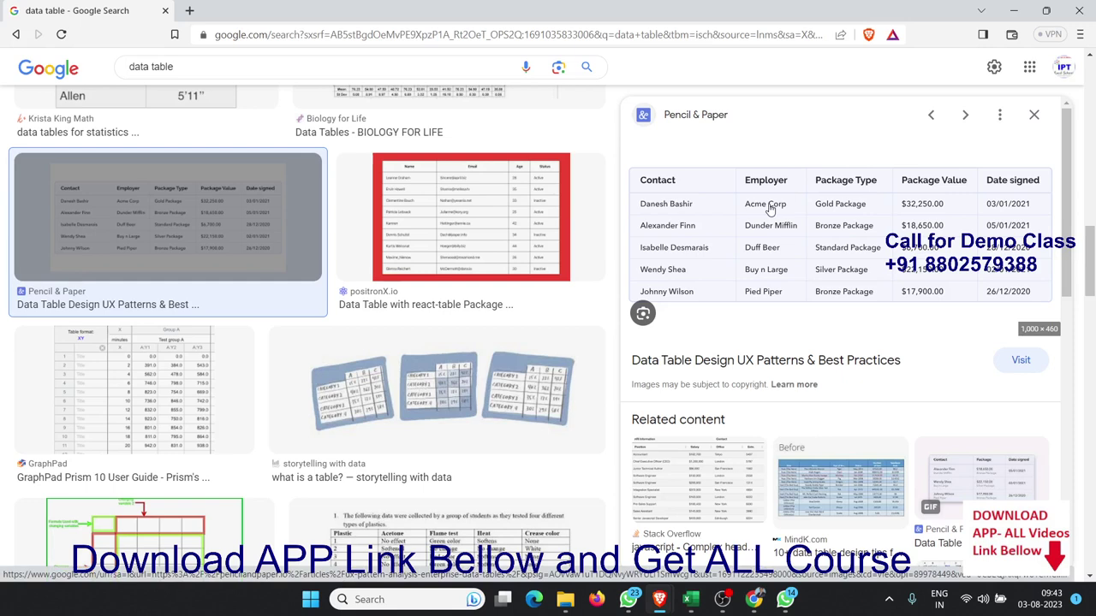
# Copy the Contact/Employer/Package table image to the clipboard and return to Excel
pyautogui.rightClick(769, 208)
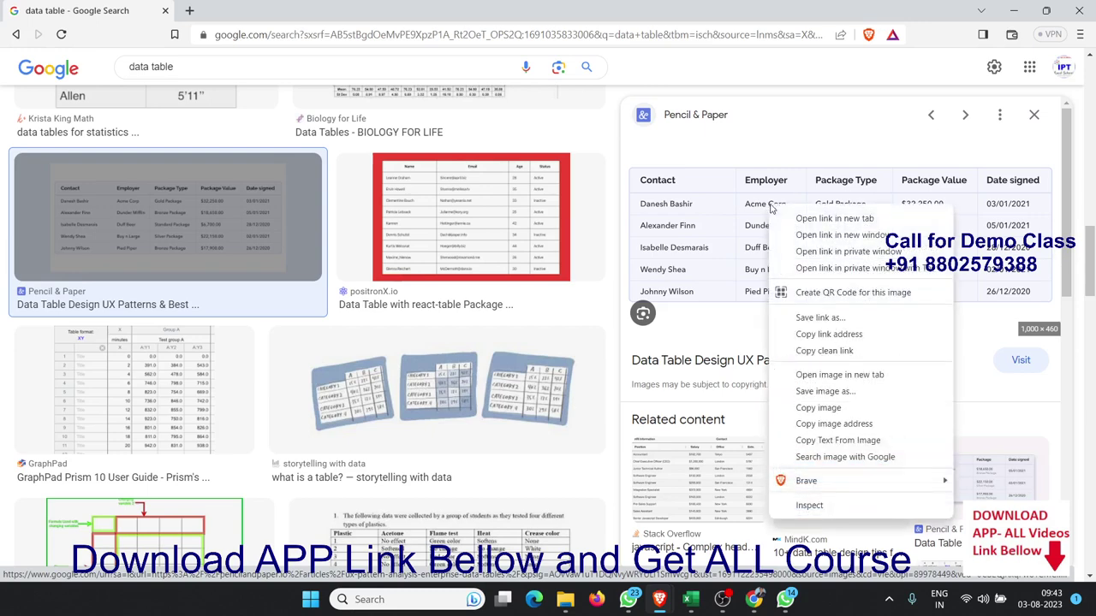
pyautogui.click(818, 408)
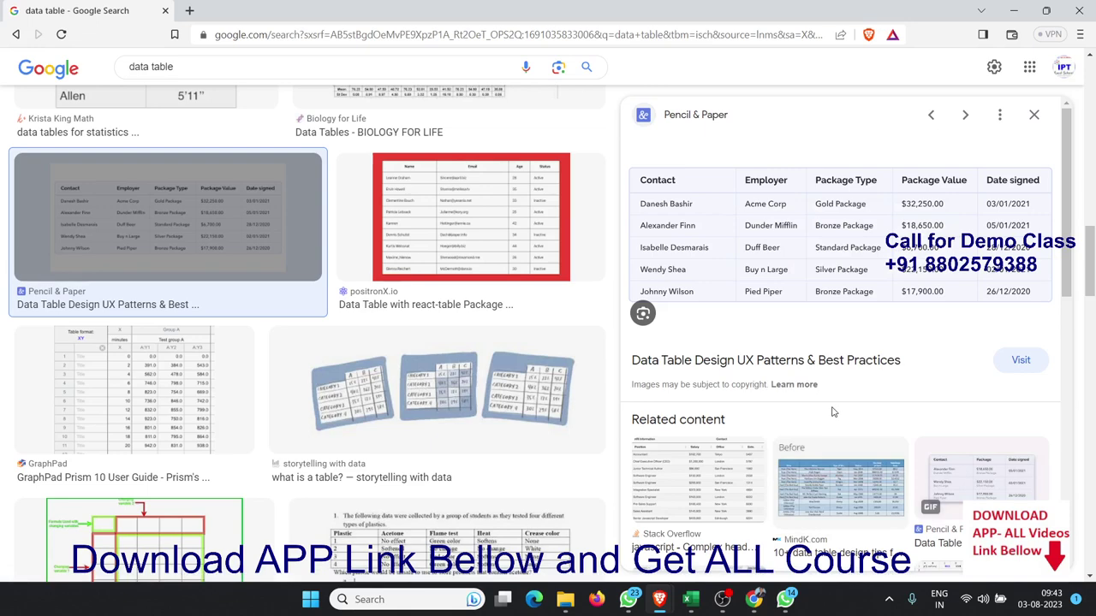
pyautogui.hotkey('alt', 'Tab')
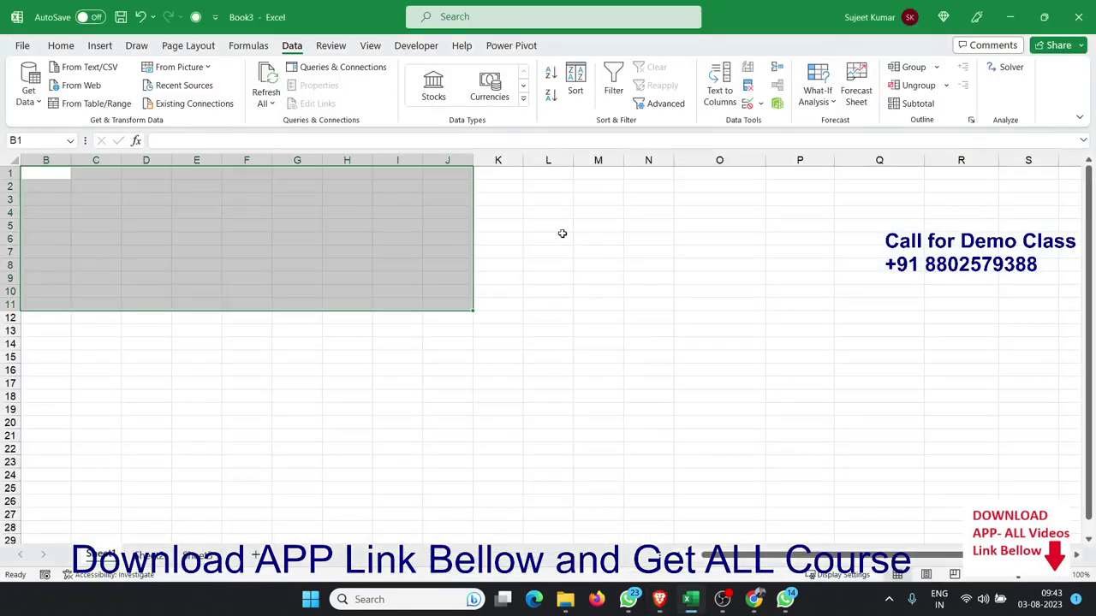
# Select cell E6 and convert the clipboard image using Data from Picture's Picture From Clipboard
pyautogui.click(382, 303)
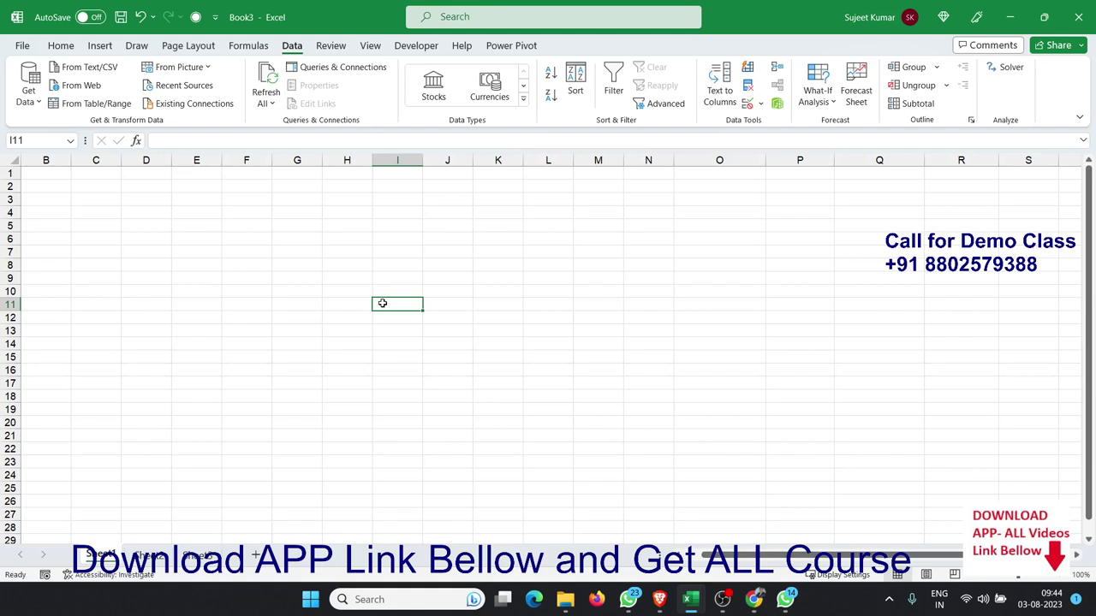
pyautogui.click(210, 241)
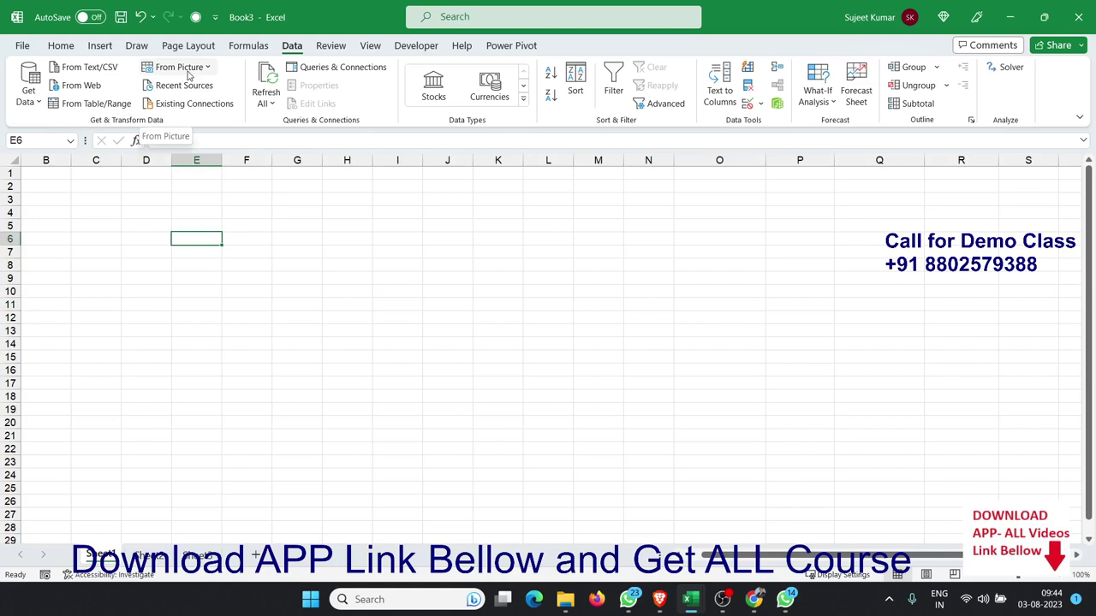
pyautogui.click(189, 74)
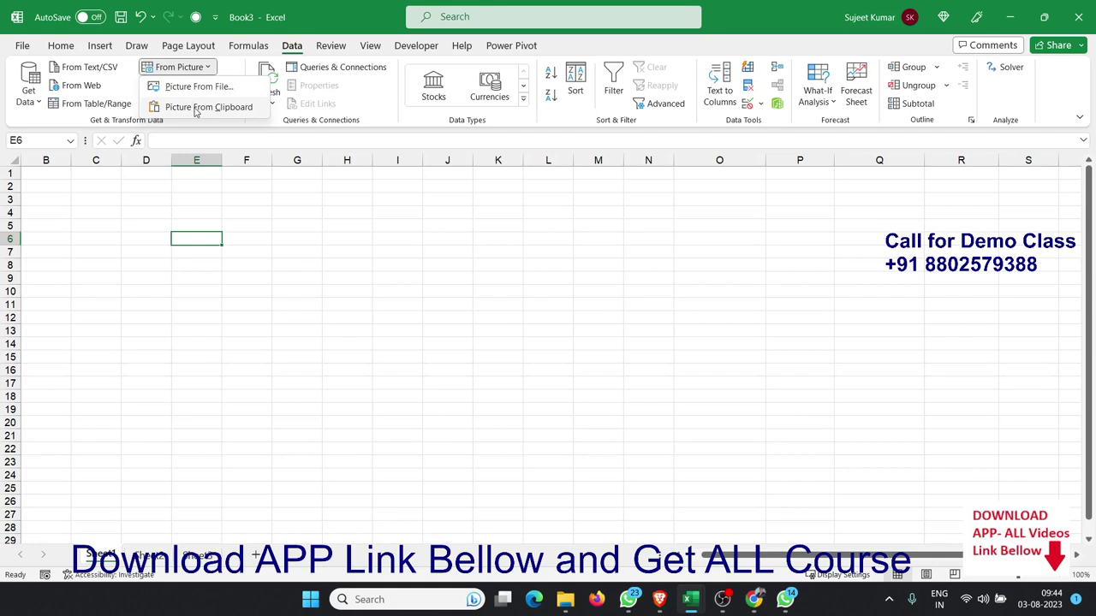
pyautogui.click(196, 108)
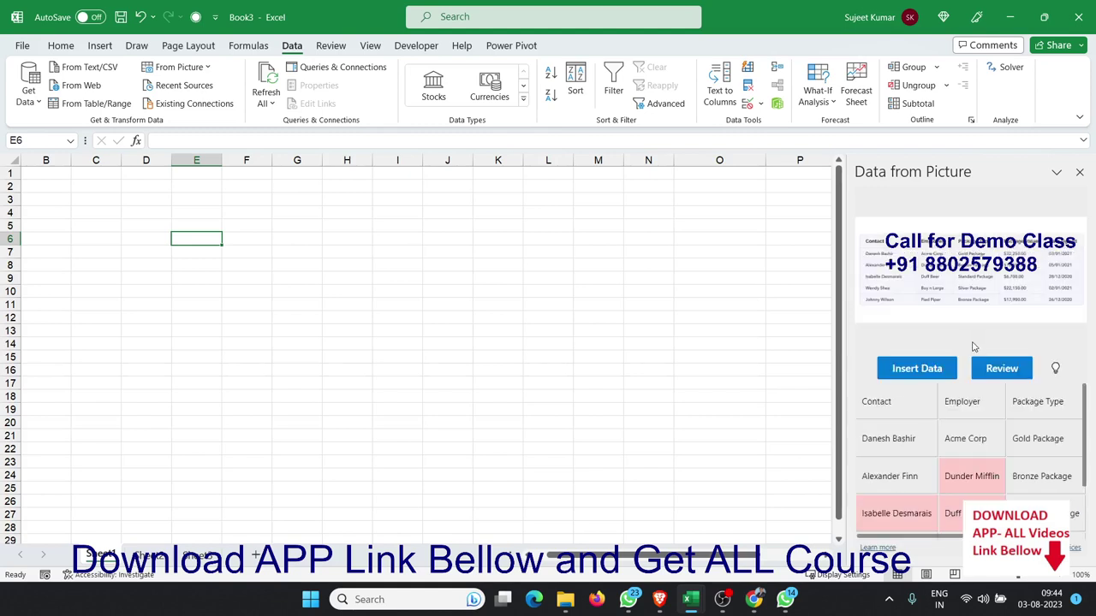
# With B1 as destination, accept the flagged Dunder Mifflin, Isabelle Desmarais and Duff Beer values
pyautogui.click(51, 171)
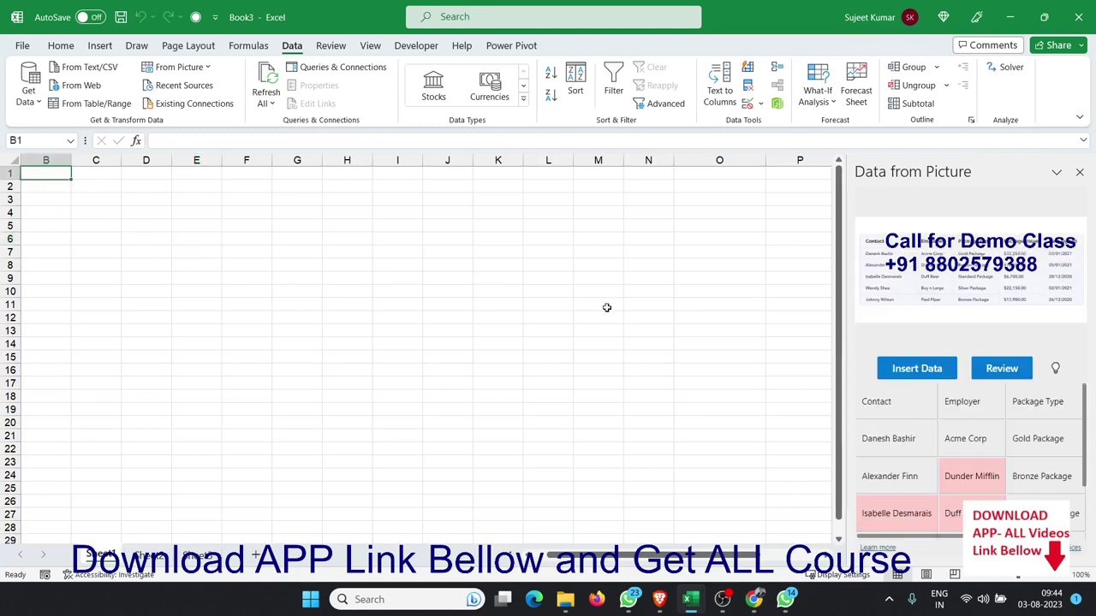
pyautogui.click(894, 370)
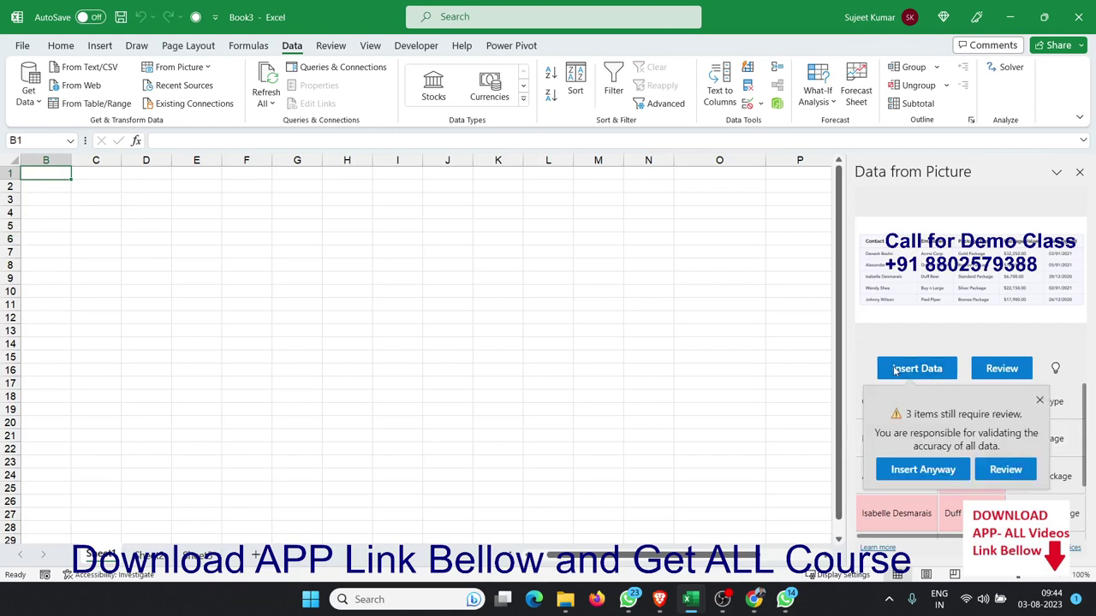
pyautogui.click(999, 473)
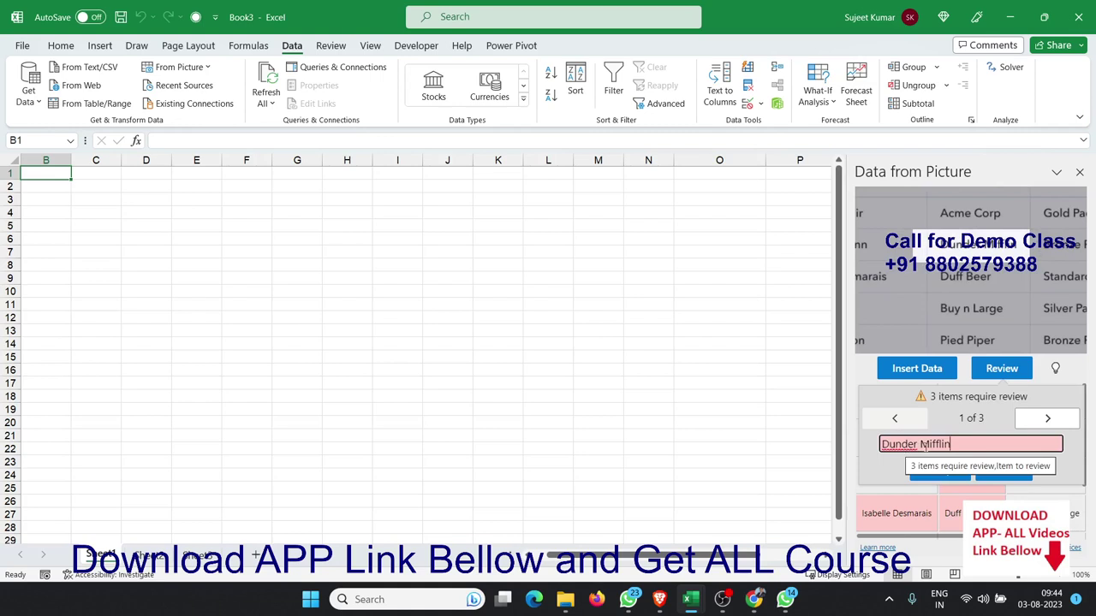
pyautogui.click(954, 471)
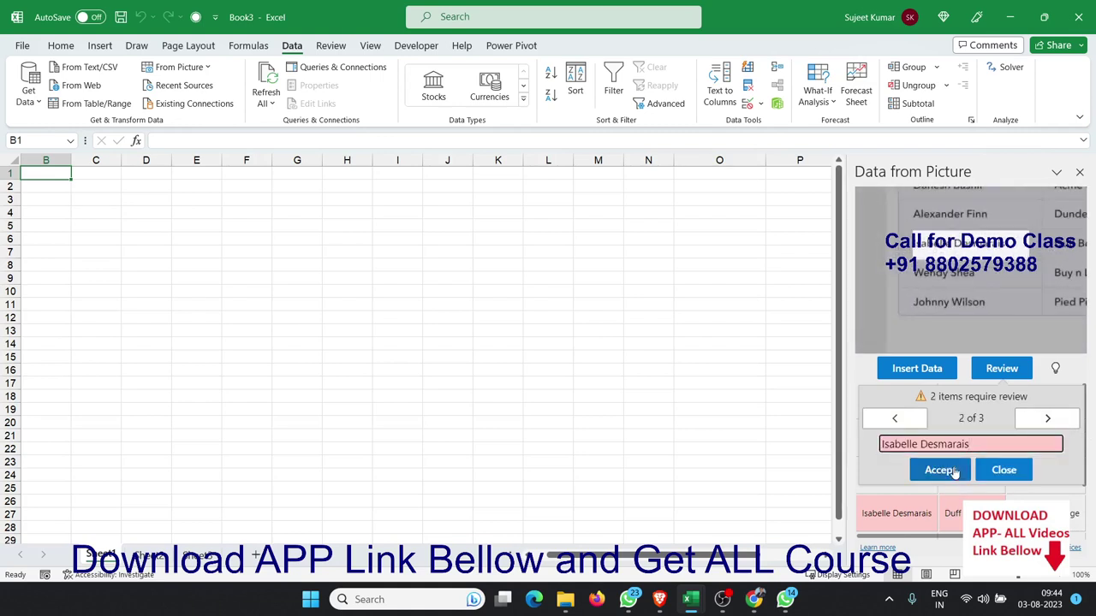
pyautogui.click(955, 471)
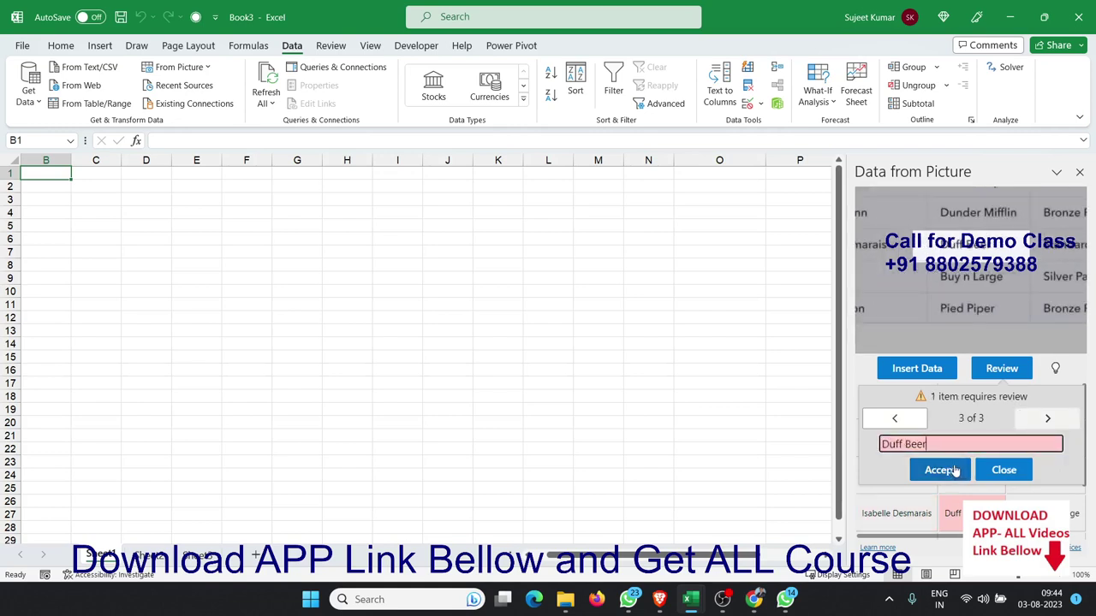
pyautogui.click(955, 470)
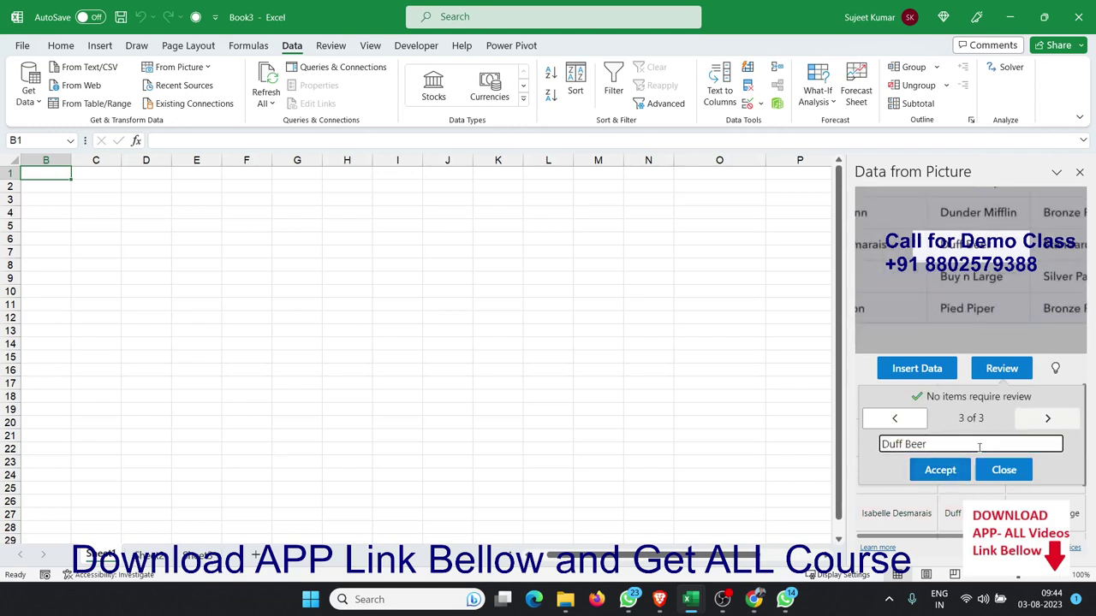
pyautogui.click(942, 469)
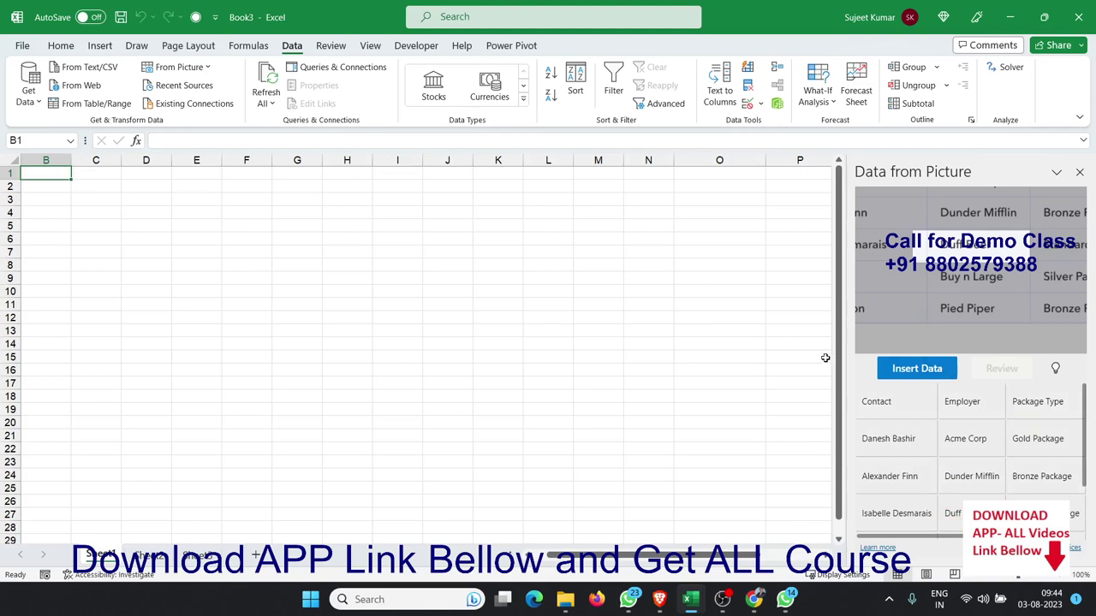
# Insert the recognised table into B1:F6 and check the $6,700.00 Package Value in E4
pyautogui.click(928, 375)
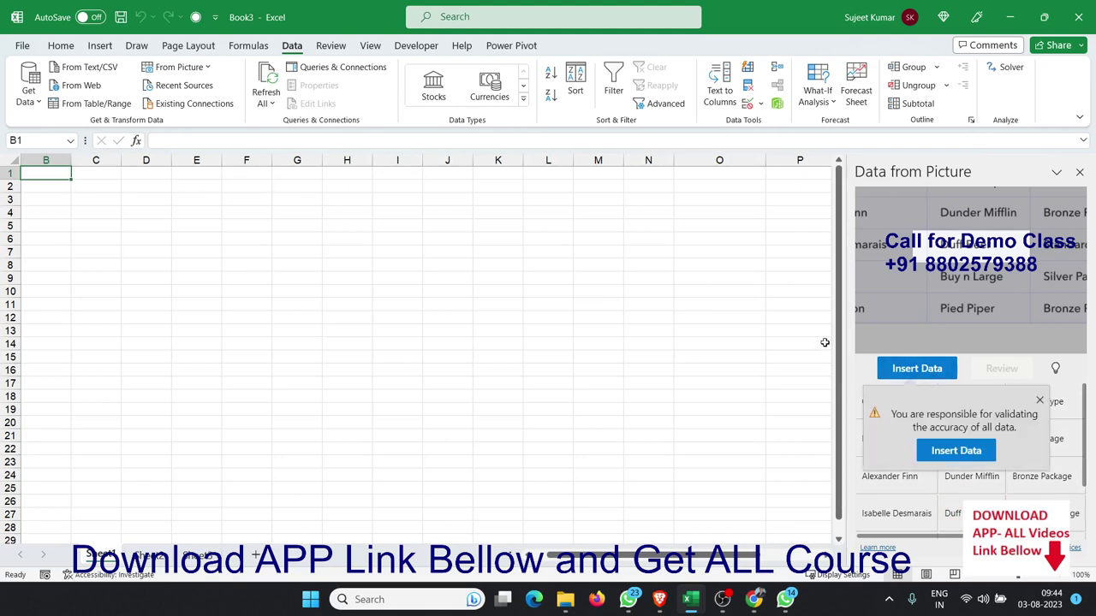
pyautogui.click(956, 451)
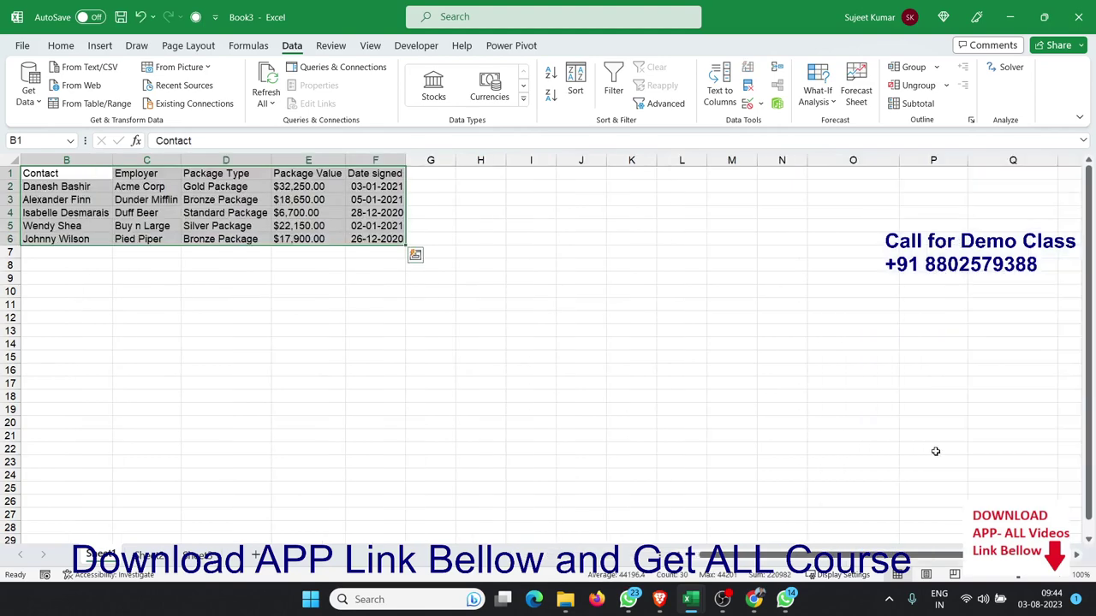
pyautogui.click(445, 323)
pyautogui.doubleClick(288, 213)
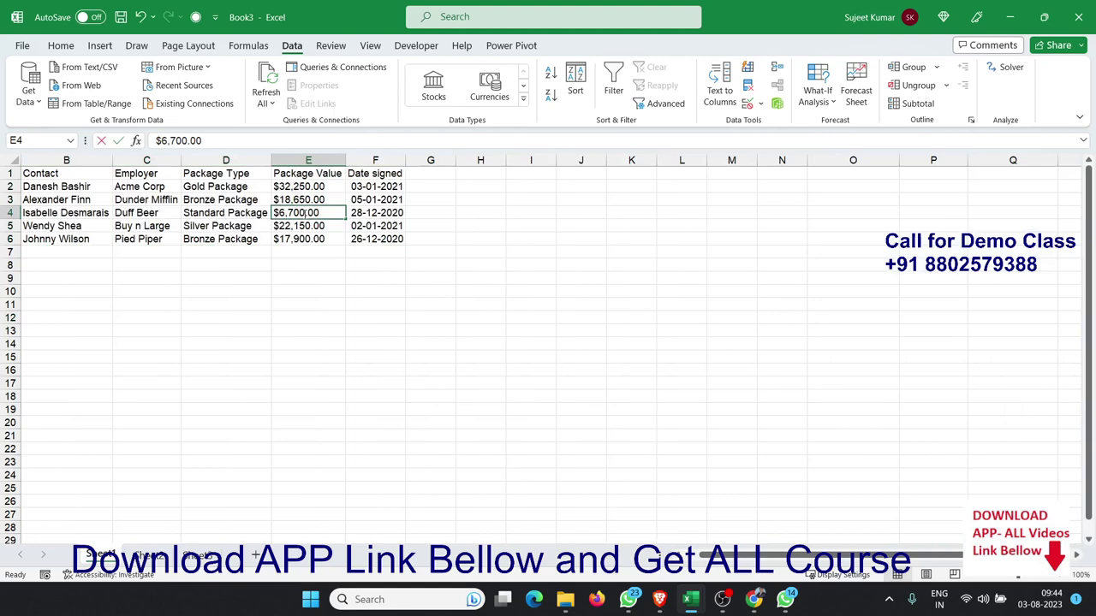
# Check the inserted Package Type, Employer, contact names and 26-12-2020 date cells across the table
pyautogui.click(252, 211)
pyautogui.click(248, 199)
pyautogui.doubleClick(147, 198)
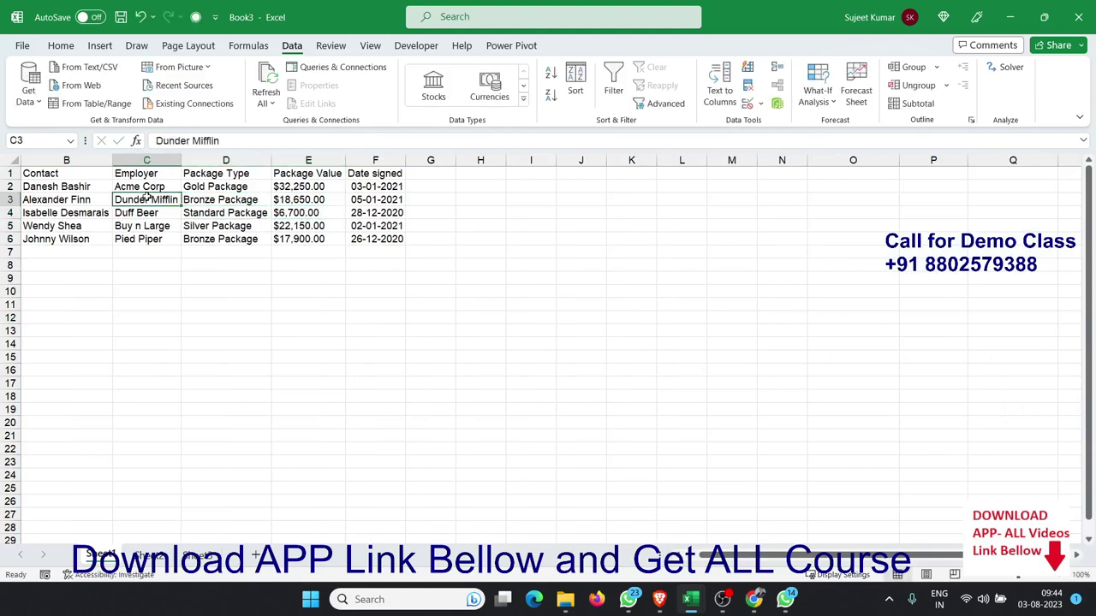
pyautogui.click(86, 202)
pyautogui.click(60, 239)
pyautogui.click(81, 214)
pyautogui.click(163, 228)
pyautogui.click(374, 242)
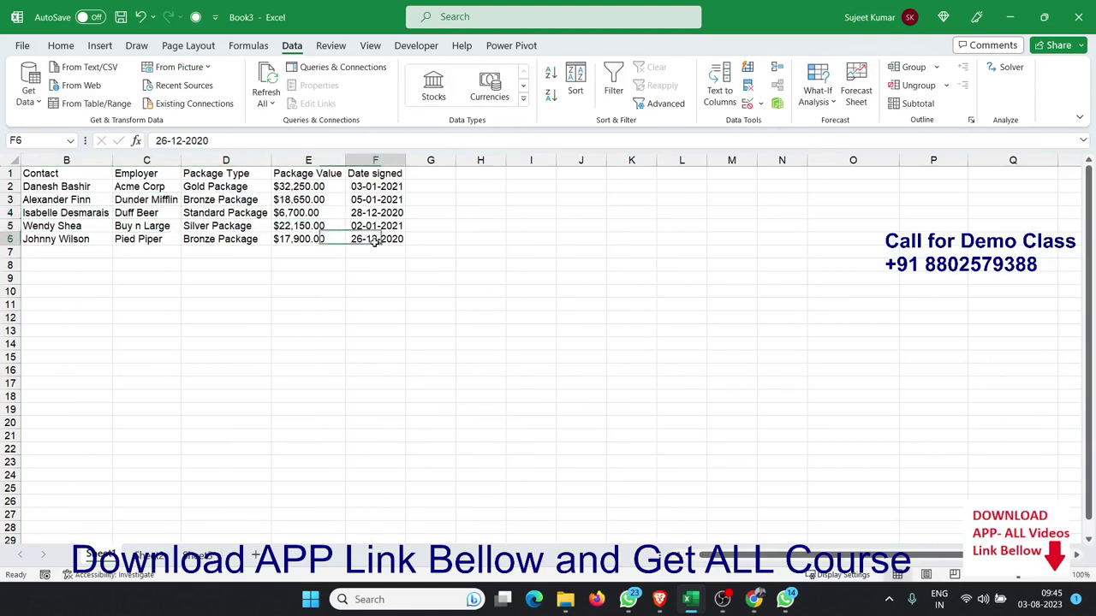
pyautogui.moveTo(375, 242); pyautogui.dragTo(60, 162)
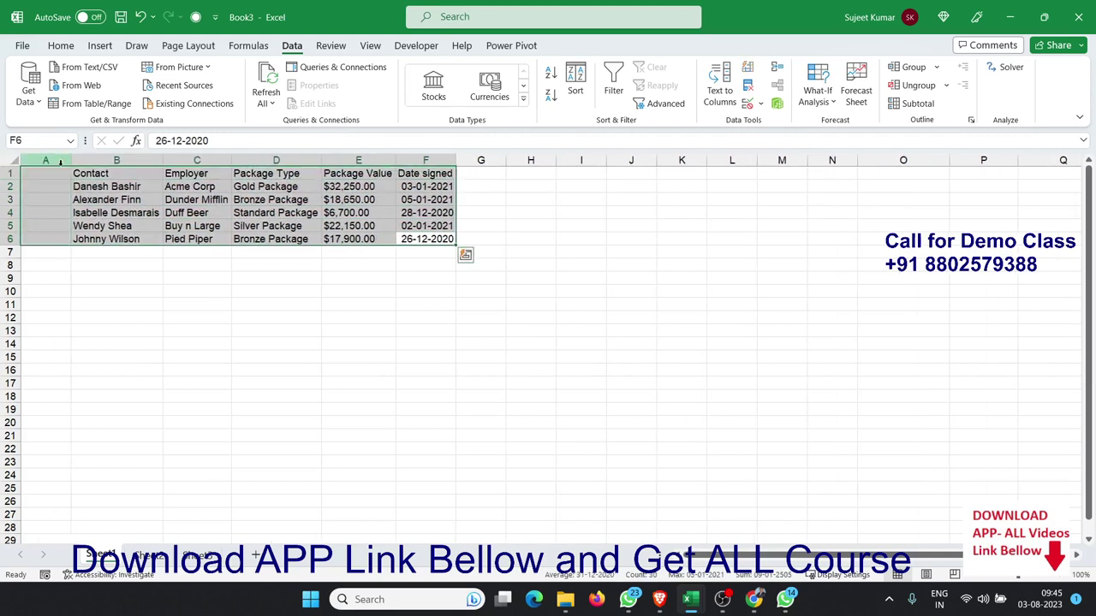
pyautogui.click(81, 185)
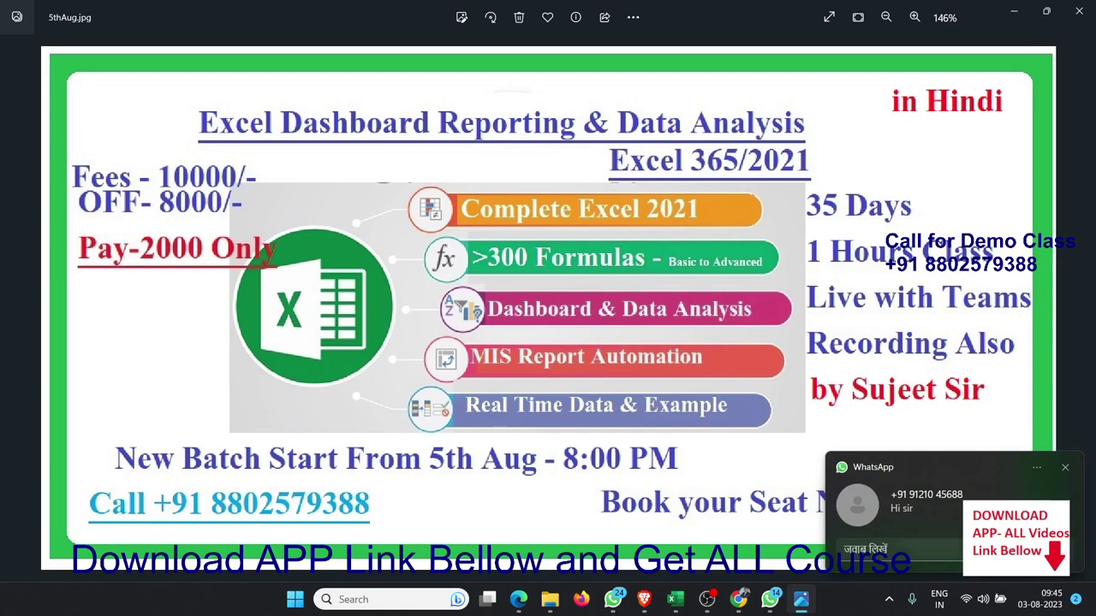
# Dismiss the WhatsApp chat notification over the 5thAug.jpg poster in Photos
pyautogui.click(1065, 469)
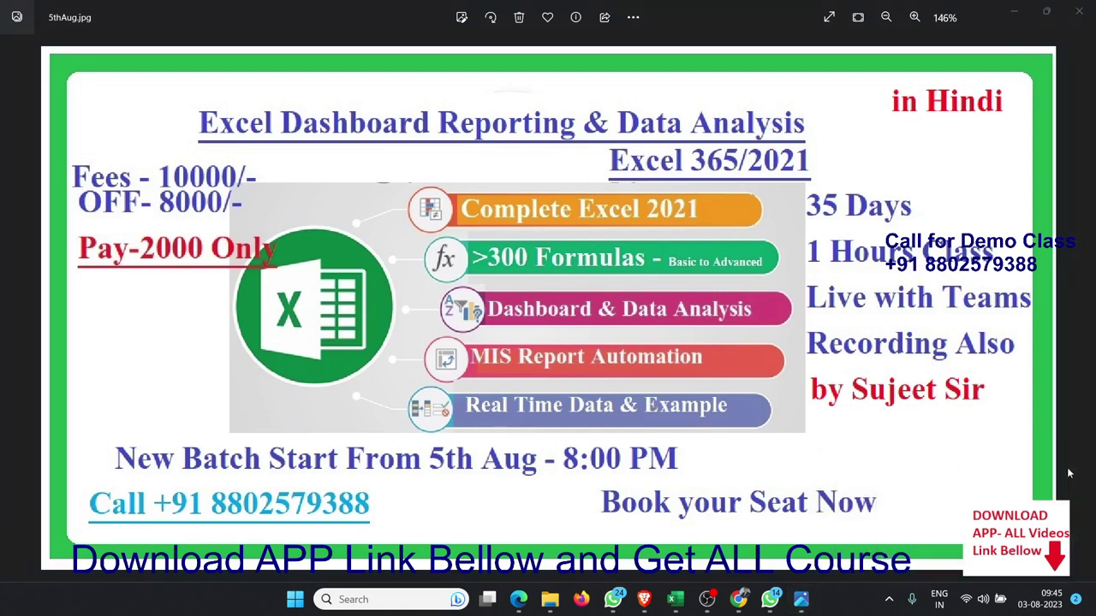